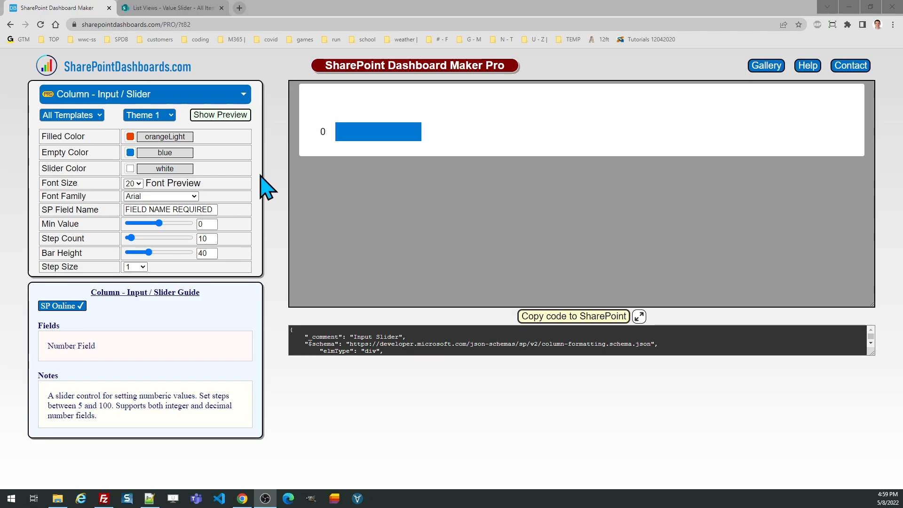
- Try several values on the preview slider, leave it at 2, and check the inline-editor notice
{"action": "left_click", "coordinate": [340, 132]}
{"action": "left_click", "coordinate": [387, 130]}
{"action": "left_click", "coordinate": [400, 130]}
{"action": "left_click", "coordinate": [364, 130]}
{"action": "left_click_drag", "start_coordinate": [366, 129], "coordinate": [341, 134]}
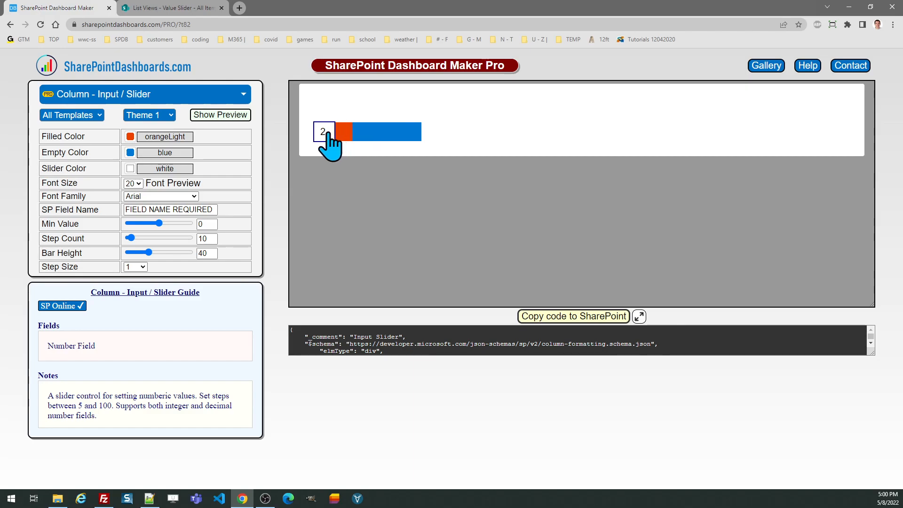
{"action": "left_click", "coordinate": [331, 137]}
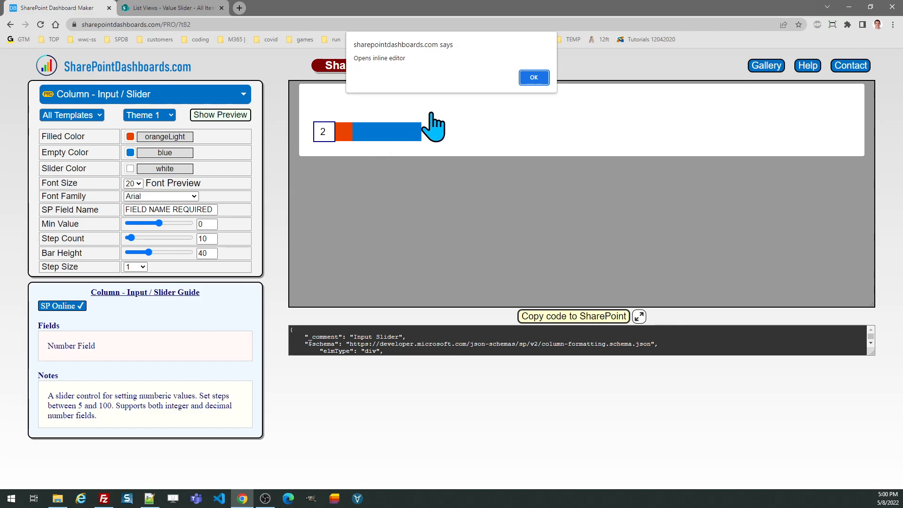
{"action": "left_click", "coordinate": [530, 77]}
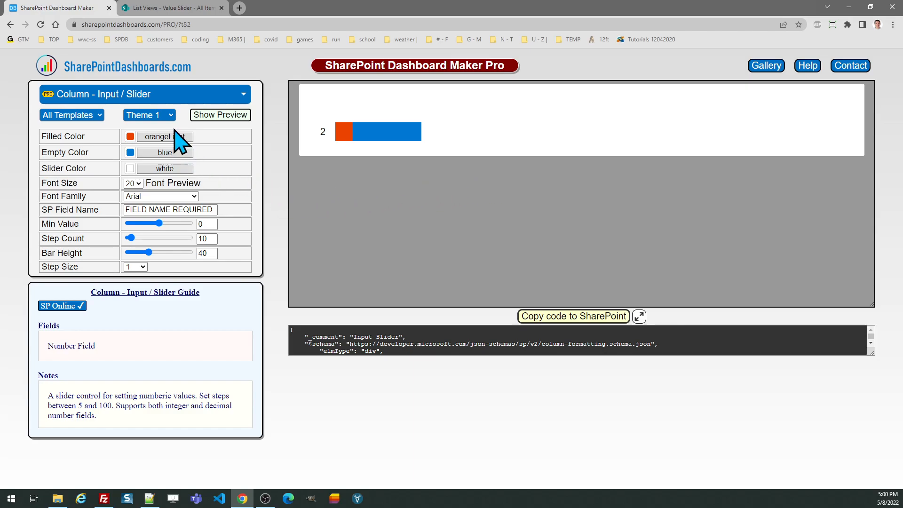
- Apply Theme 3 to the slider after trying the second theme
{"action": "left_click", "coordinate": [168, 116]}
{"action": "left_click", "coordinate": [164, 137]}
{"action": "left_click", "coordinate": [168, 115]}
{"action": "left_click", "coordinate": [162, 148]}
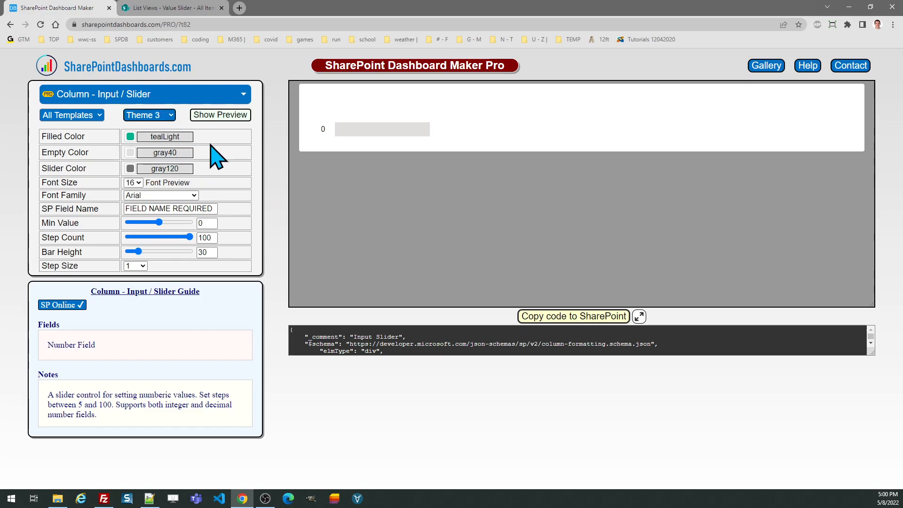
- Test the restyled preview at about 65, then set the Filled Color to orangeLighter
{"action": "left_click", "coordinate": [355, 130]}
{"action": "left_click", "coordinate": [394, 135]}
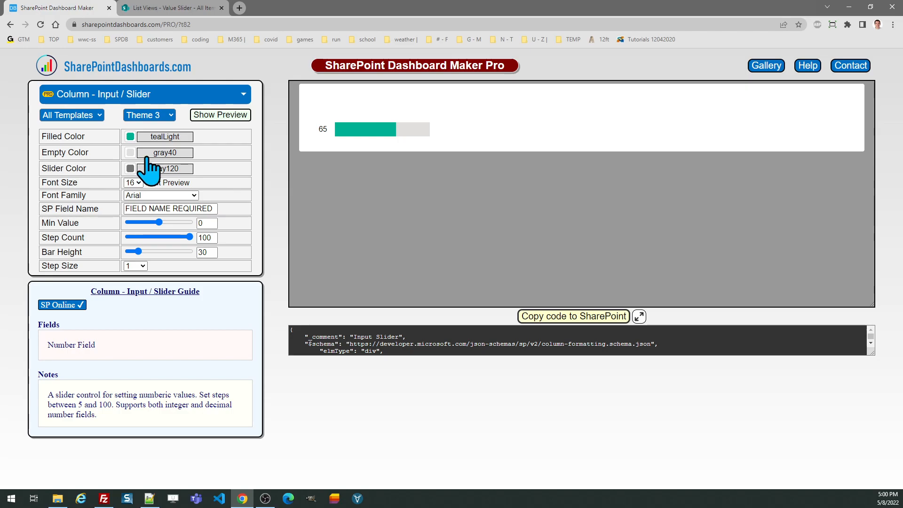
{"action": "left_click", "coordinate": [130, 137]}
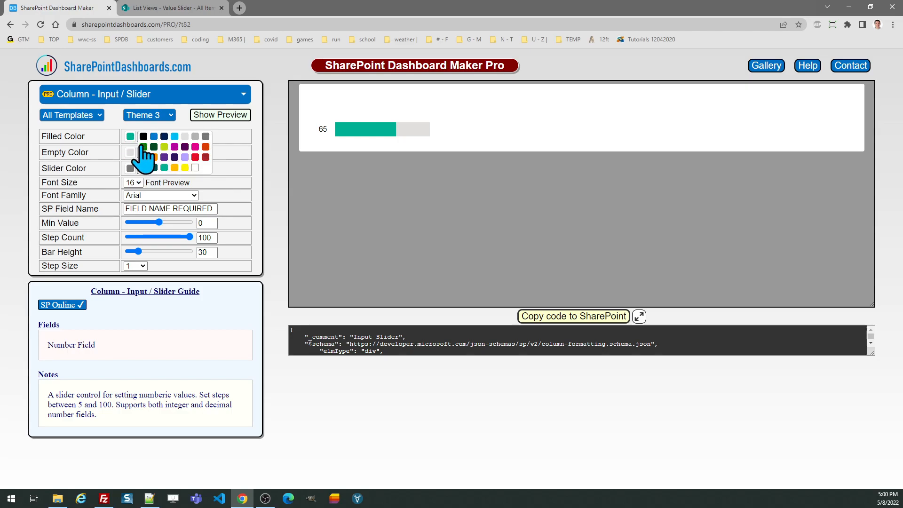
{"action": "left_click", "coordinate": [154, 157]}
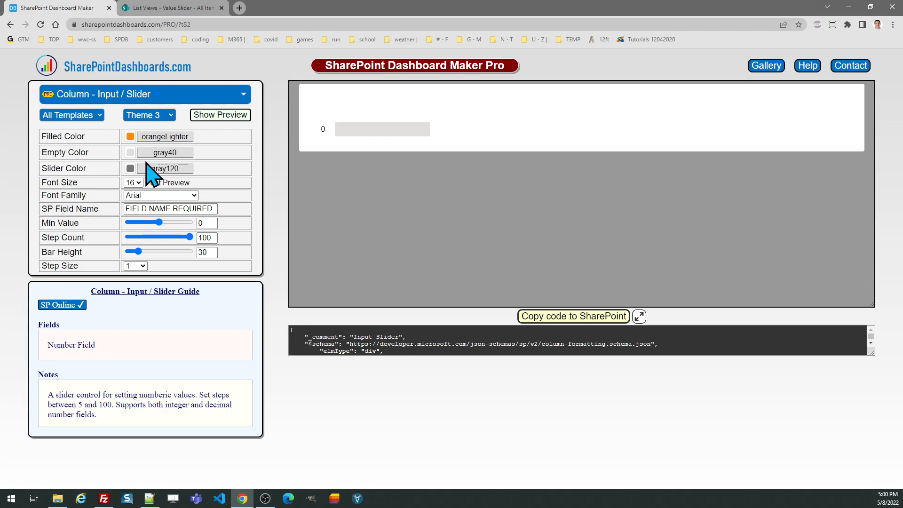
- Replace the FIELD NAME REQUIRED placeholder in SP Field Name with 'Value'
{"action": "left_click", "coordinate": [192, 209]}
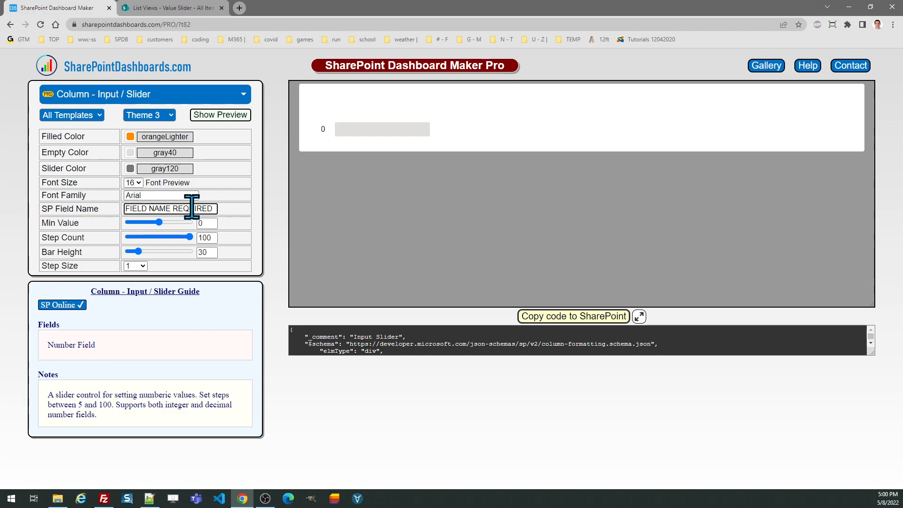
{"action": "key", "text": "ctrl+a"}
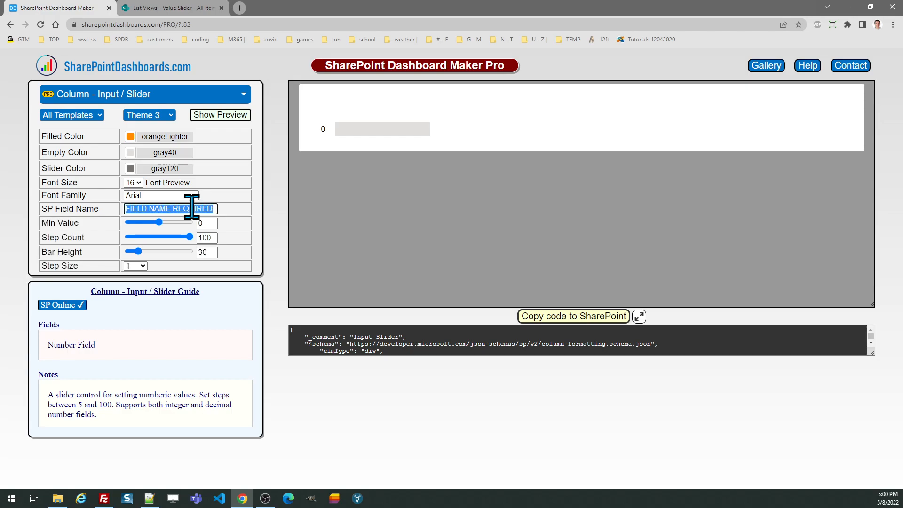
{"action": "key", "text": "BackSpace"}
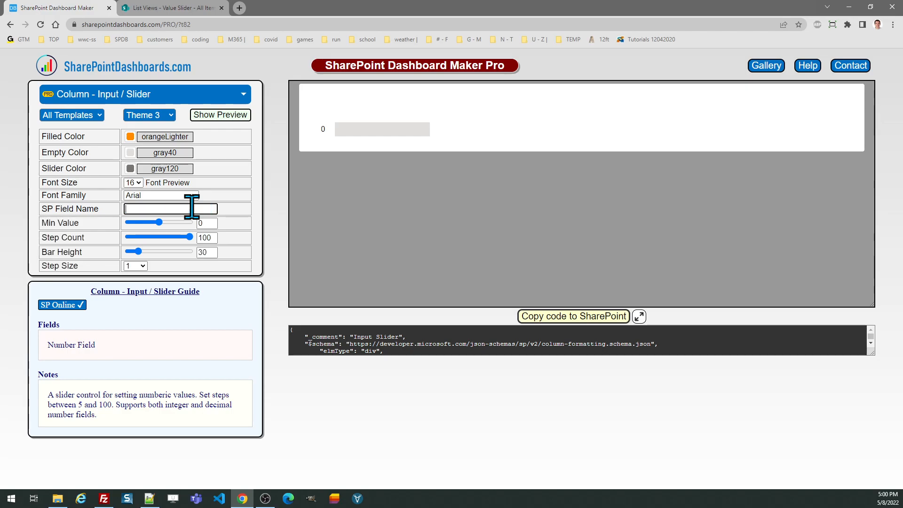
{"action": "type", "text": "Value"}
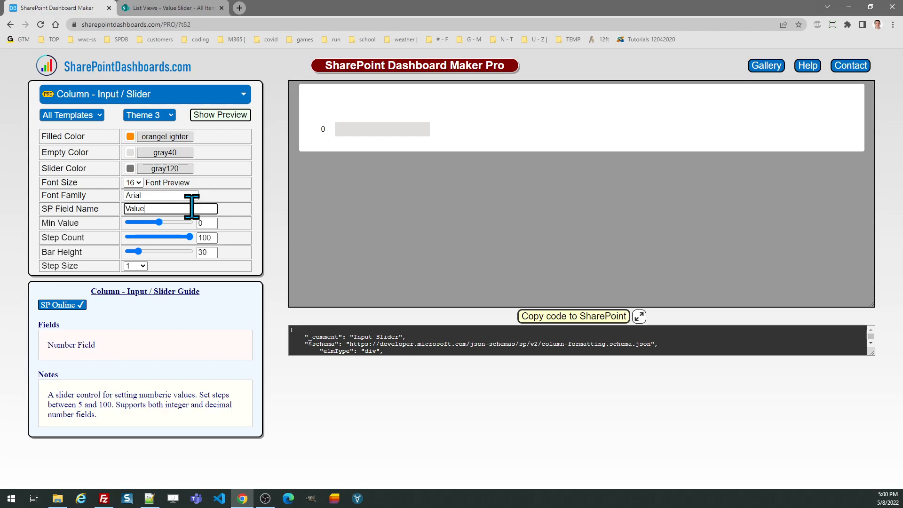
{"action": "left_click", "coordinate": [229, 214]}
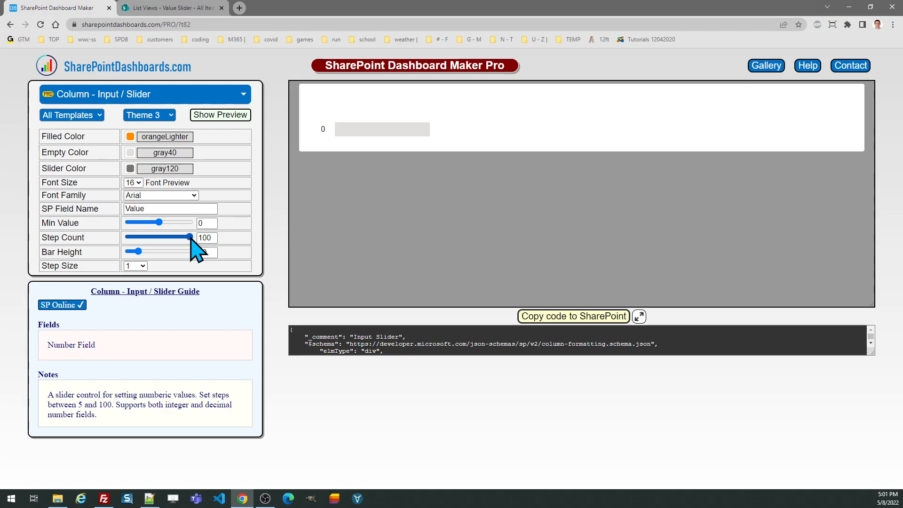
- Keep Step Size at 1 and copy the slider's generated JSON code
{"action": "left_click", "coordinate": [141, 267]}
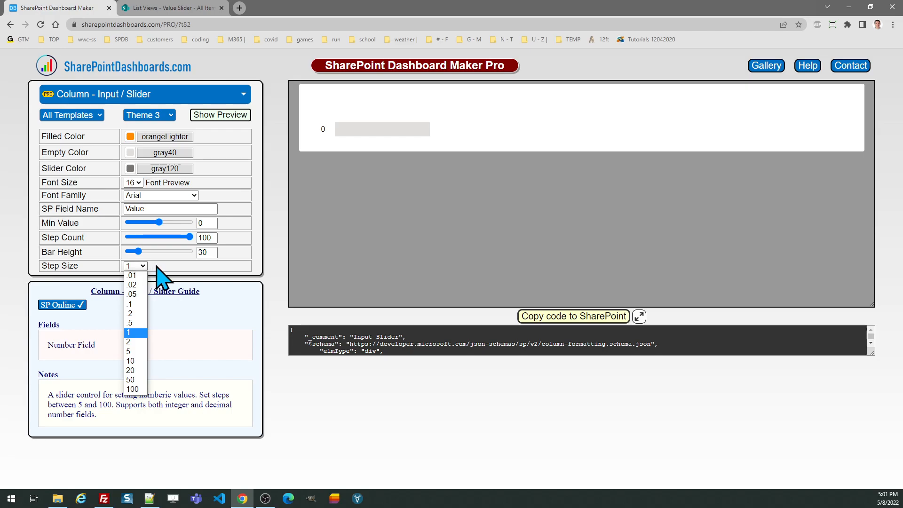
{"action": "left_click", "coordinate": [157, 267]}
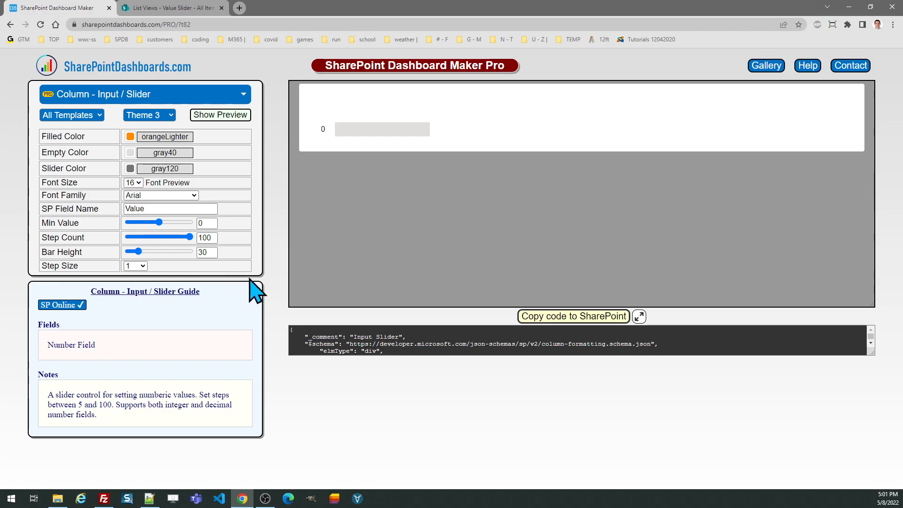
{"action": "left_click", "coordinate": [553, 317]}
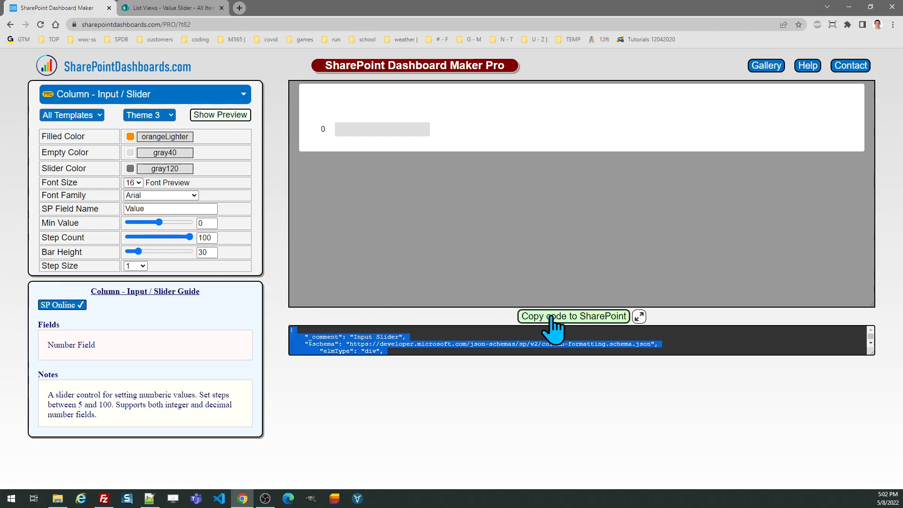
- Replace the Value column's advanced formatting JSON with the copied slider code and save it
{"action": "left_click", "coordinate": [176, 9]}
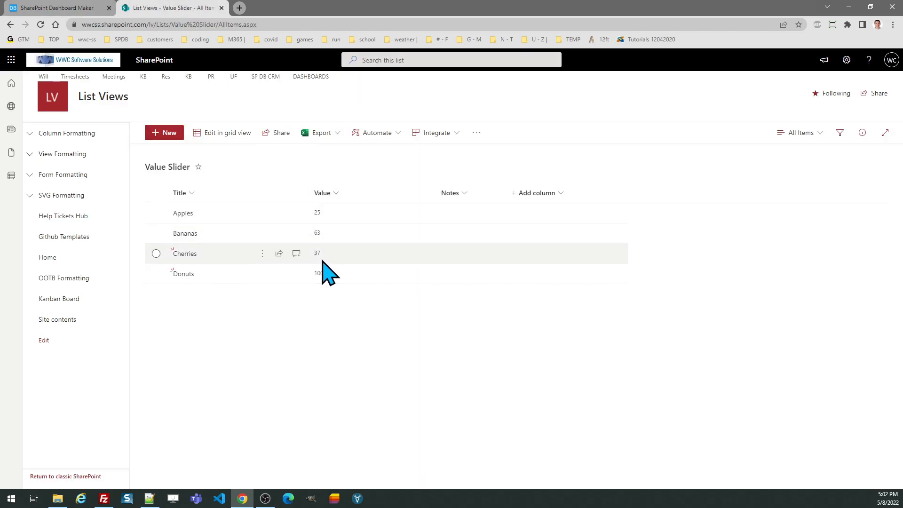
{"action": "left_click", "coordinate": [337, 194]}
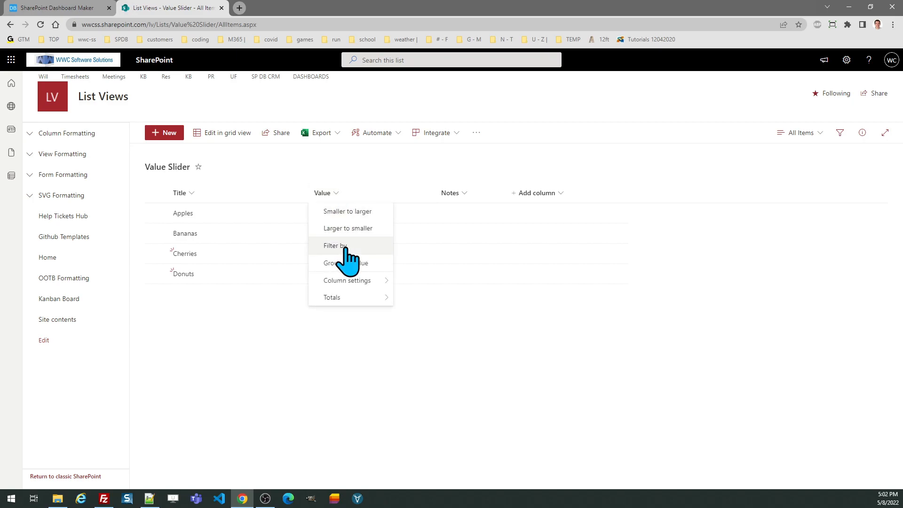
{"action": "mouse_move", "coordinate": [348, 281]}
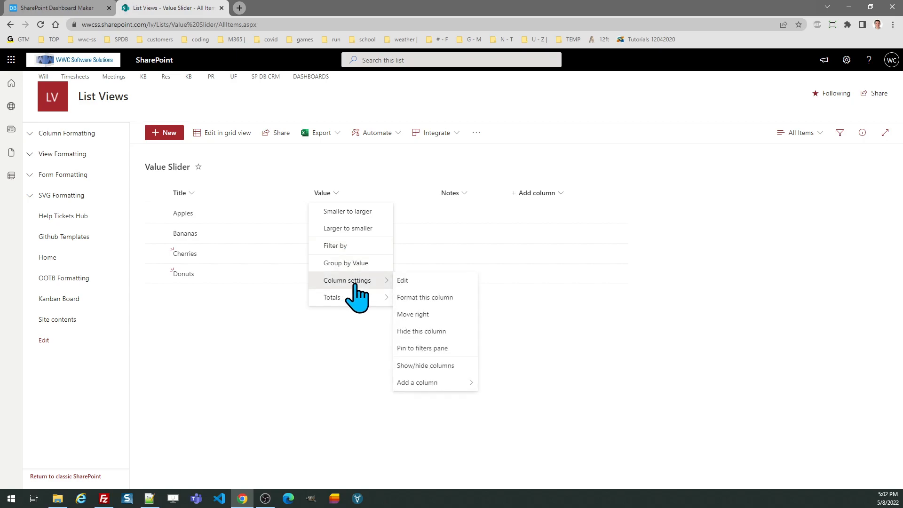
{"action": "left_click", "coordinate": [415, 301]}
{"action": "left_click", "coordinate": [711, 455]}
{"action": "left_click", "coordinate": [751, 380]}
{"action": "key", "text": "ctrl+a"}
{"action": "key", "text": "ctrl+v"}
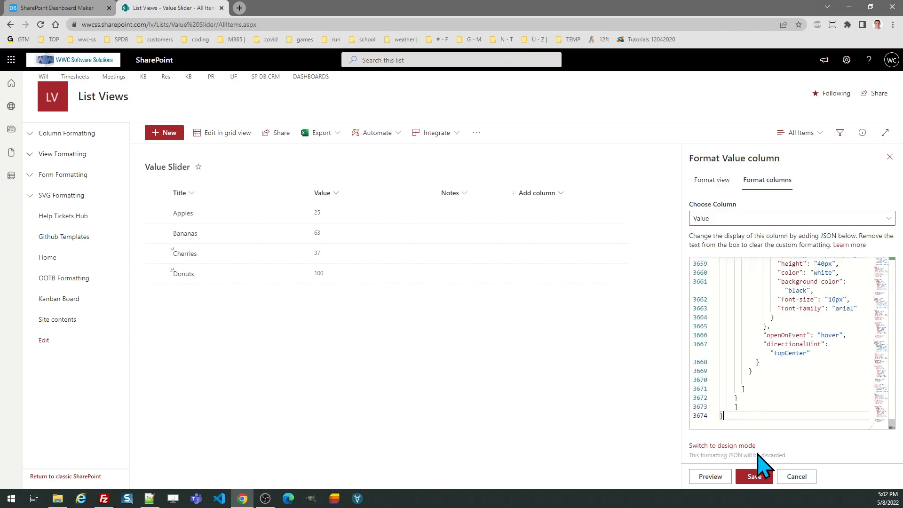
{"action": "left_click", "coordinate": [754, 476]}
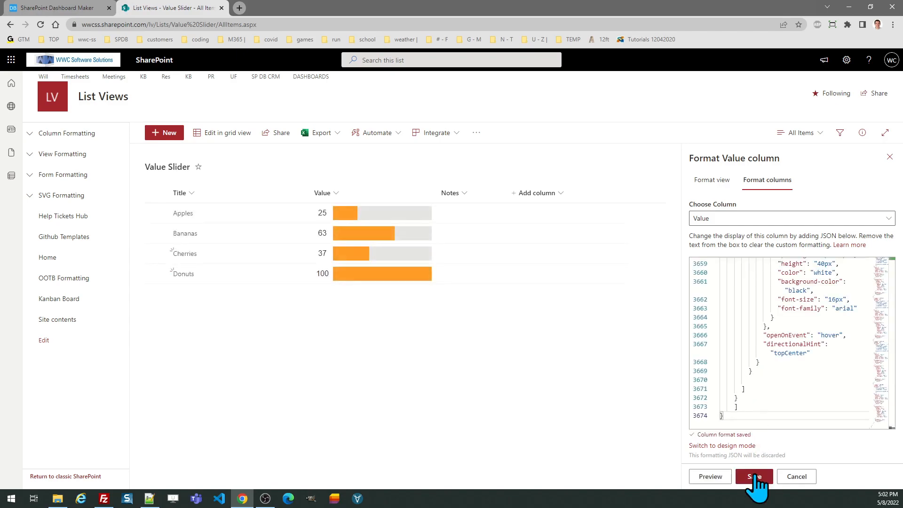
{"action": "left_click", "coordinate": [888, 157]}
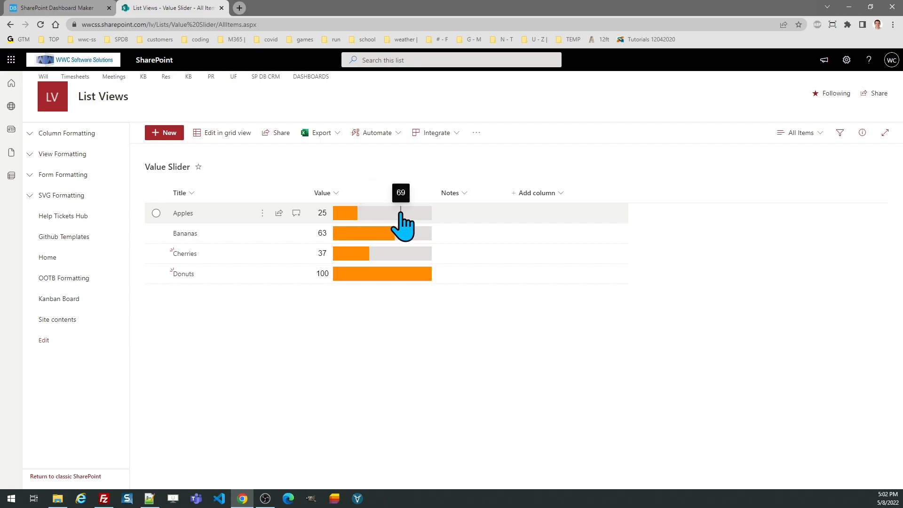
- Set Apples to 76 and Bananas to 70 directly on their orange slider bars
{"action": "left_click", "coordinate": [376, 211]}
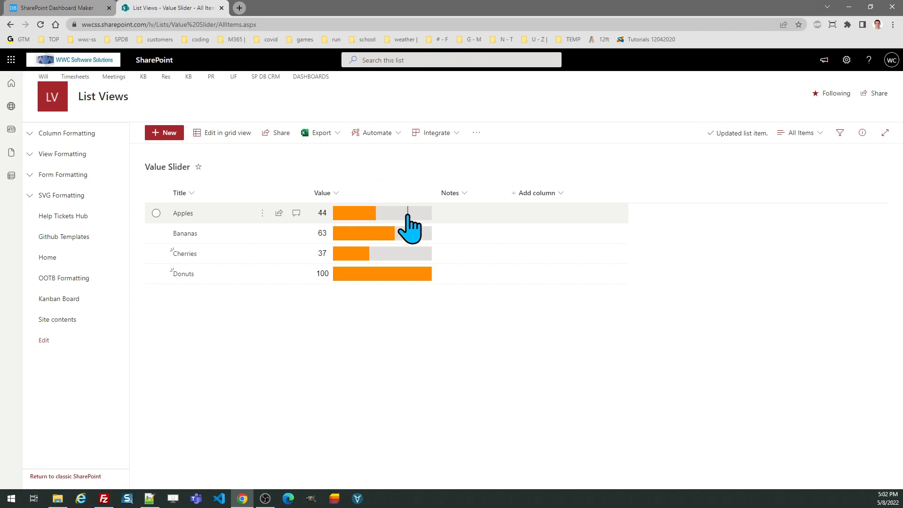
{"action": "left_click", "coordinate": [407, 212]}
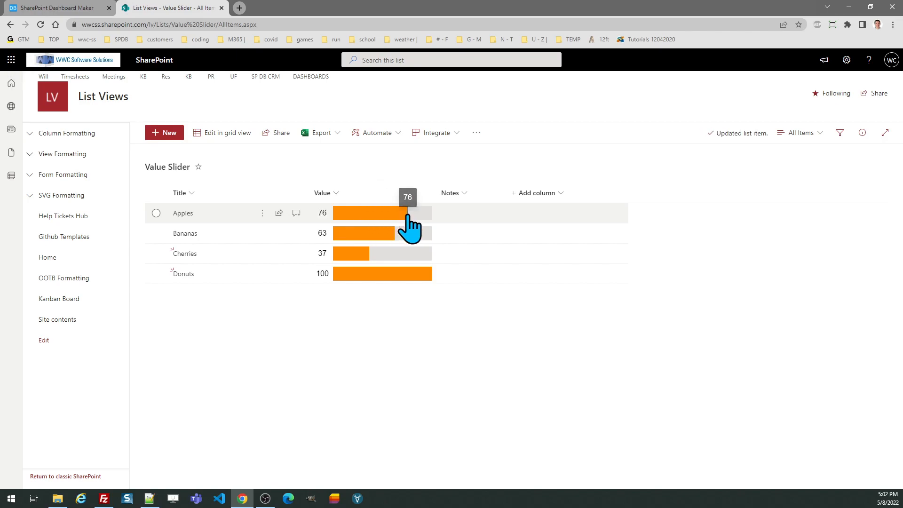
{"action": "left_click", "coordinate": [408, 233]}
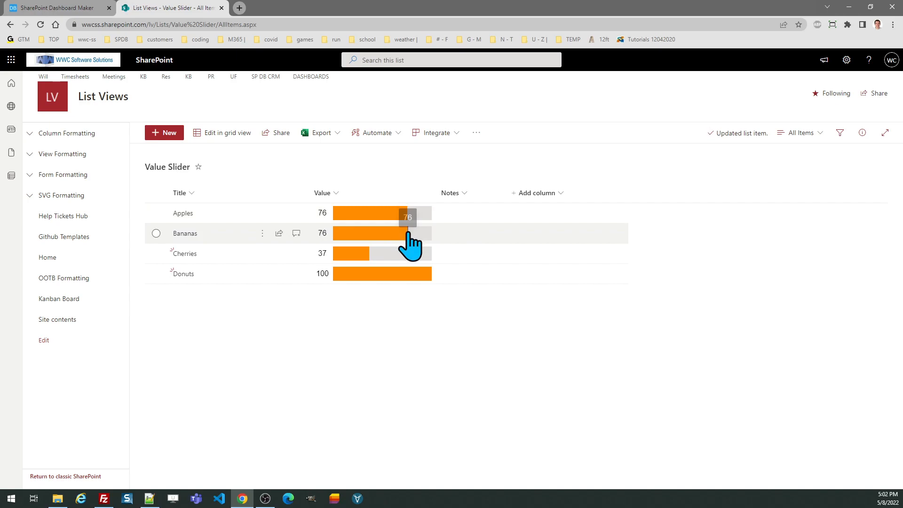
{"action": "left_click", "coordinate": [366, 233]}
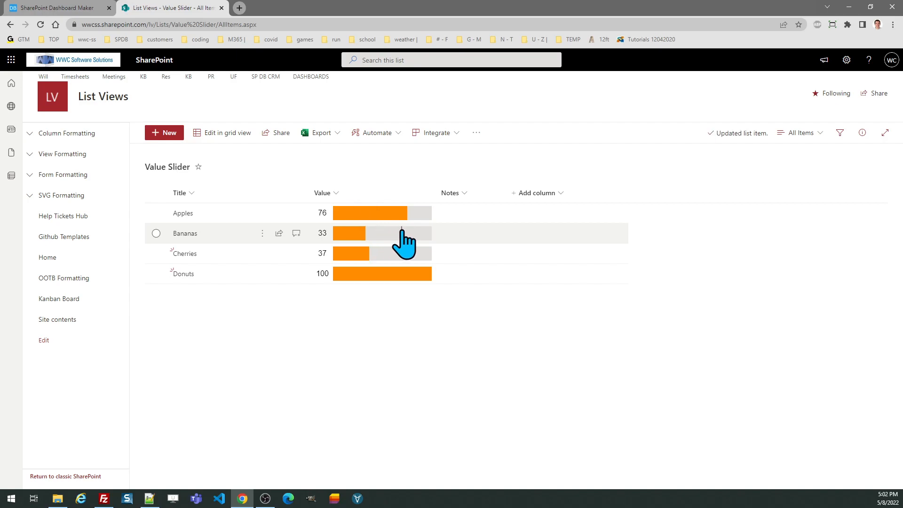
{"action": "left_click", "coordinate": [401, 232]}
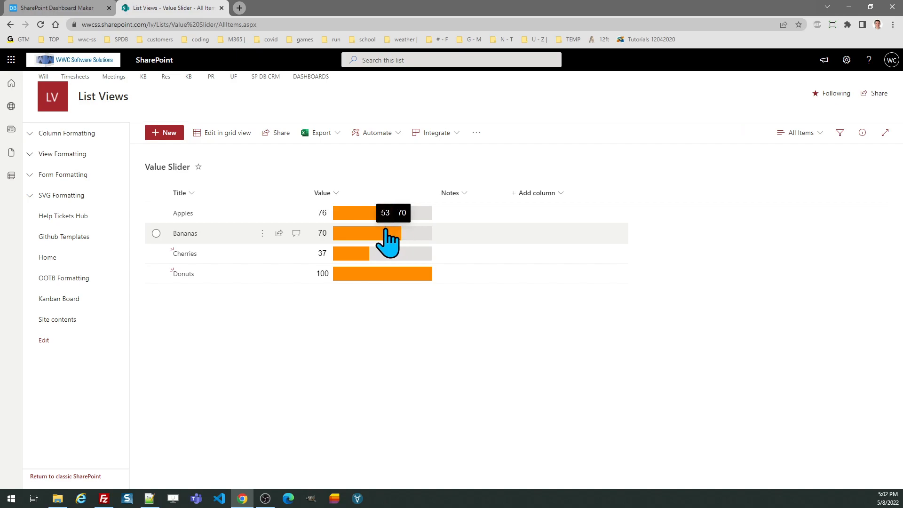
- Type 100 into Bananas' inline value editor and set Cherries to 49 on its slider
{"action": "left_click", "coordinate": [325, 235]}
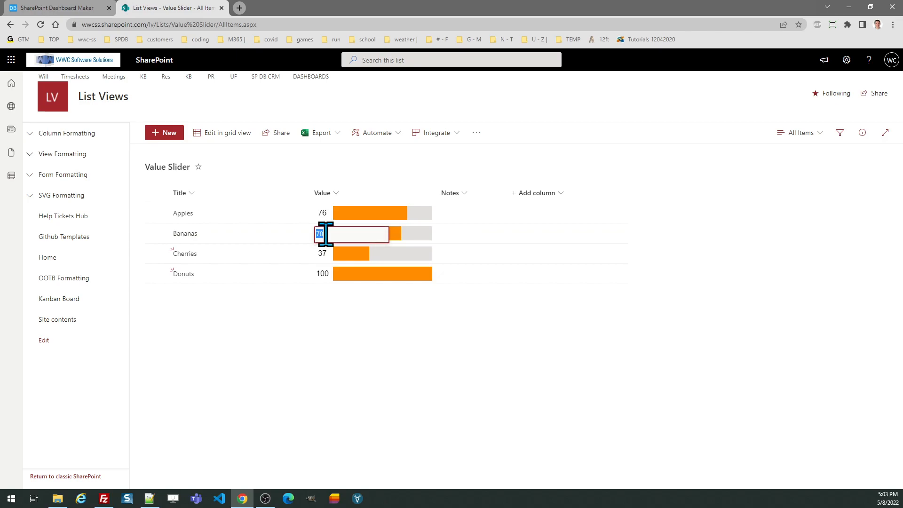
{"action": "type", "text": "100"}
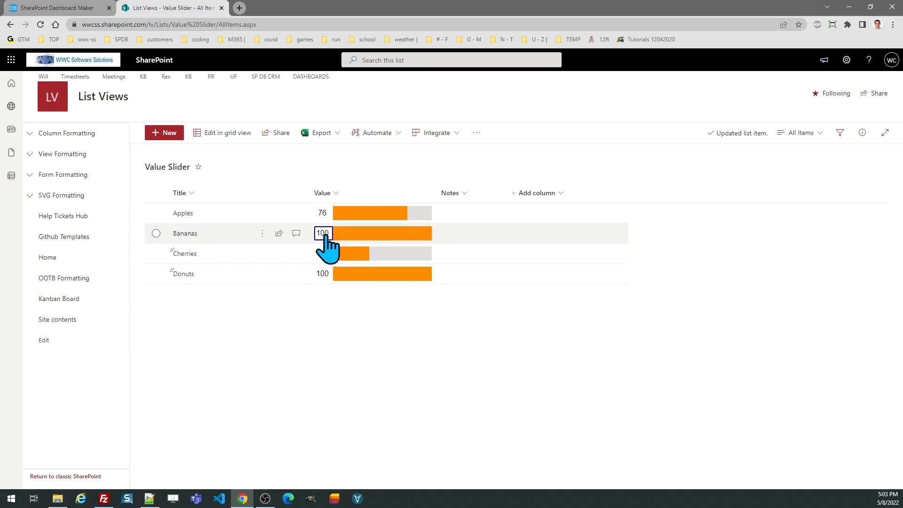
{"action": "left_click", "coordinate": [381, 255]}
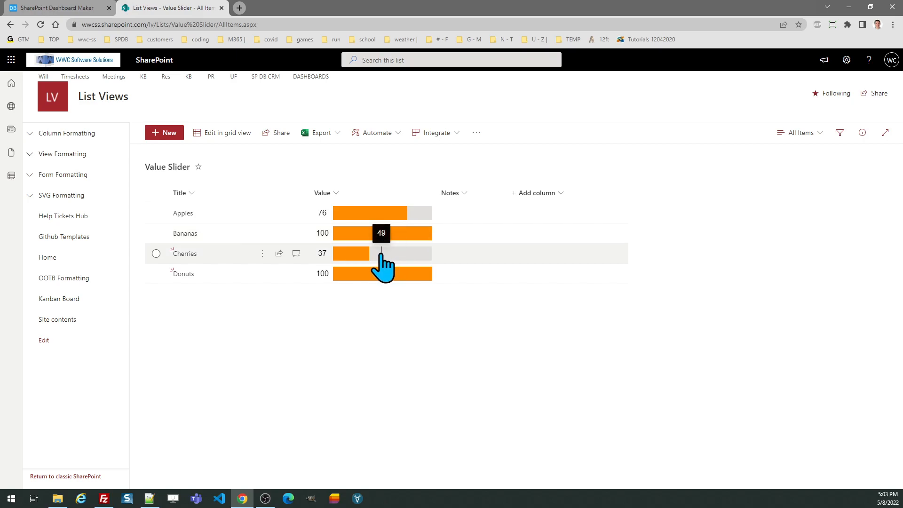